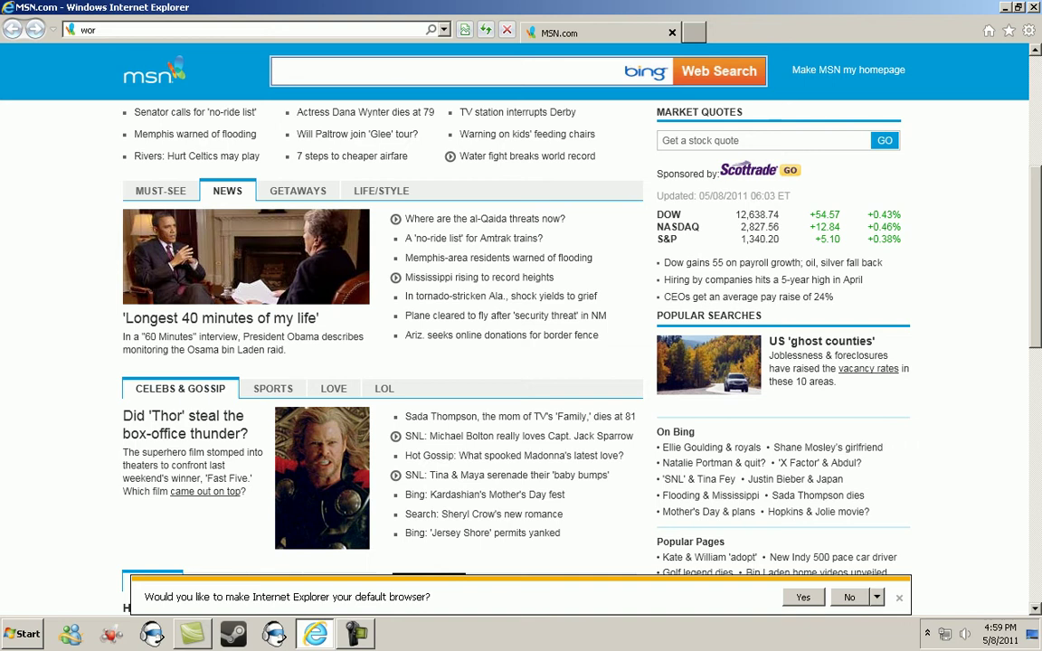
- Go to the wordpress.com website
left_click(88, 29)
type("wordpress.com")
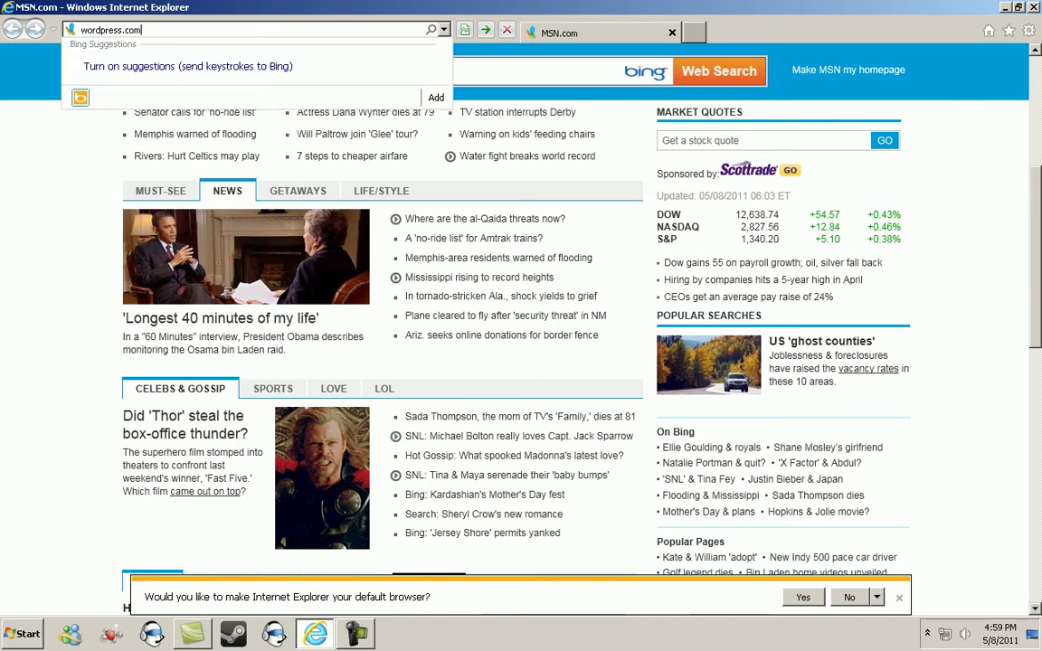
key("Return")
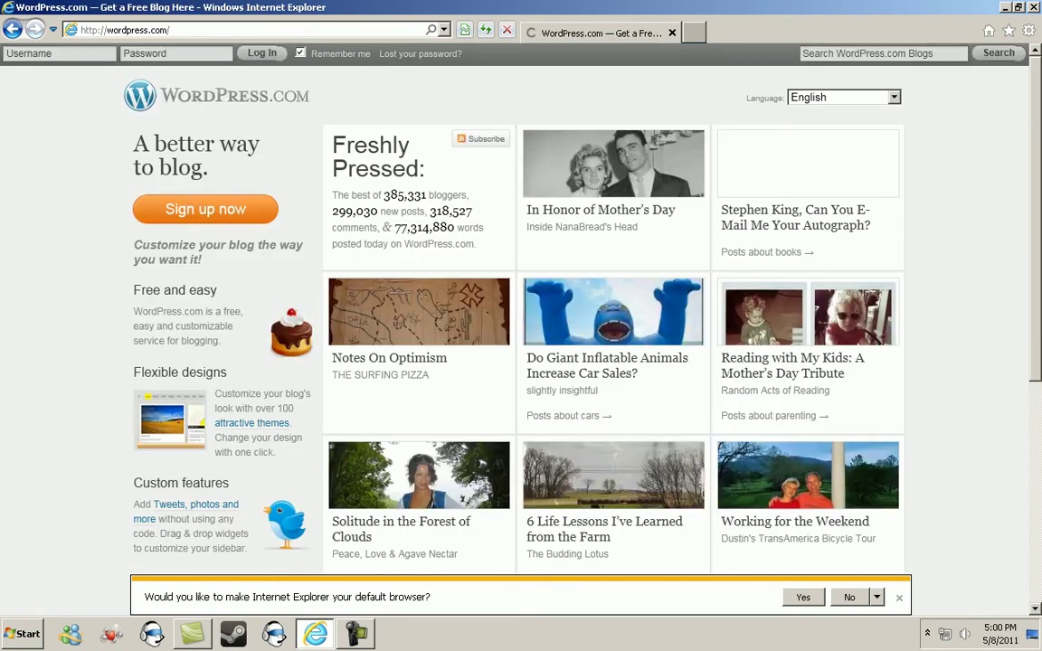
- Log in to the blogging site with the account username and password
type("iwasnamedian")
key("Tab")
type("•••••••••••")
key("Return")
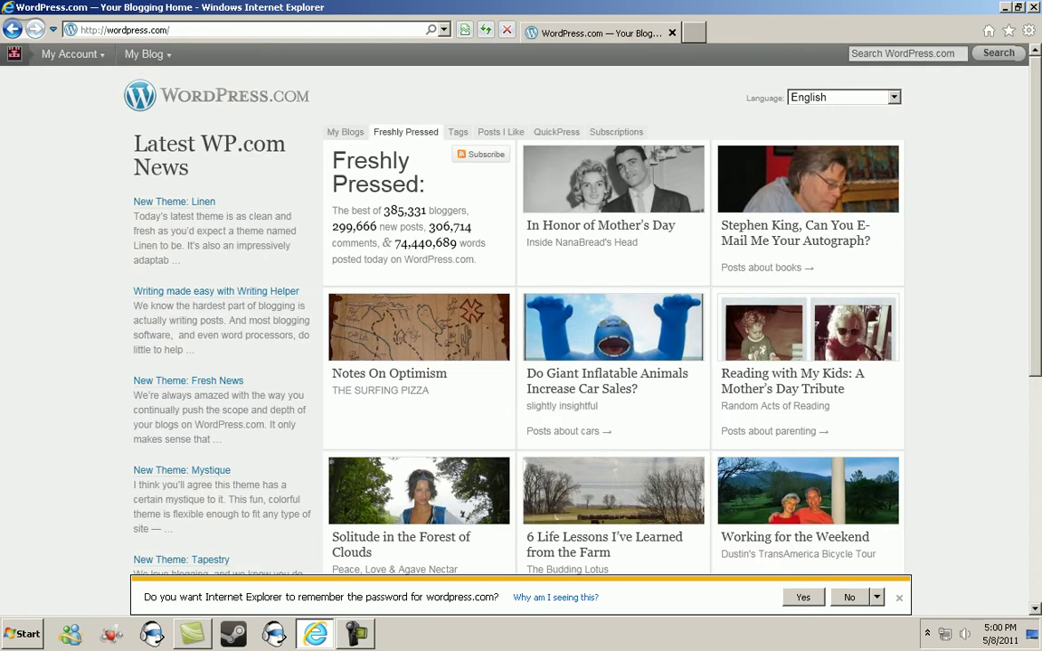
- Open the account's admin area, dismiss the default-browser prompt, and start a new blog post titled PHOTOS
left_click(73, 55)
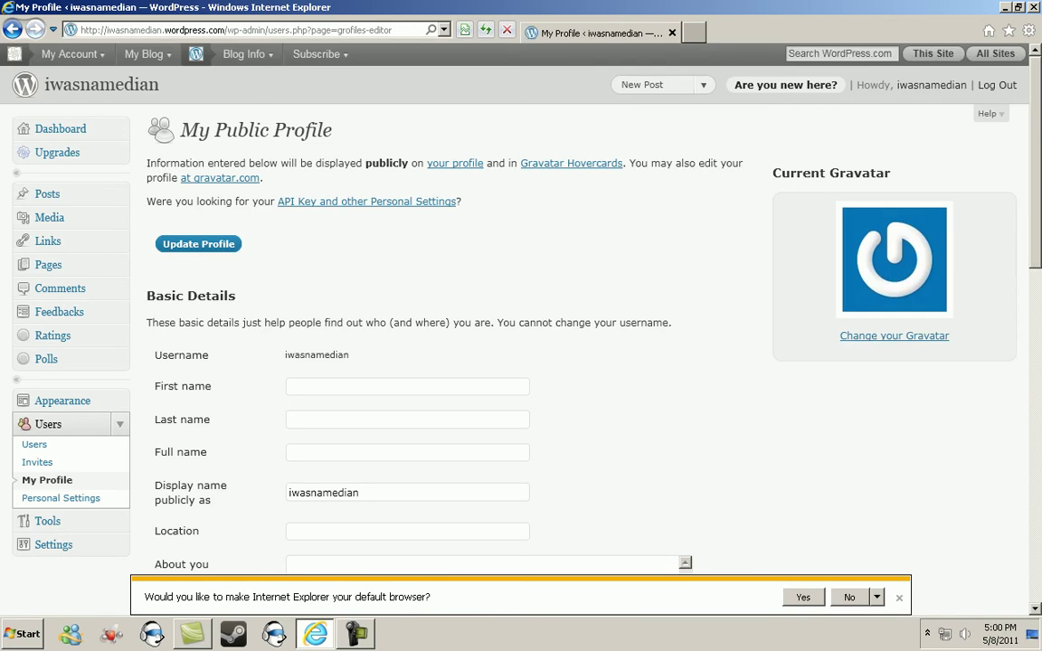
left_click(899, 598)
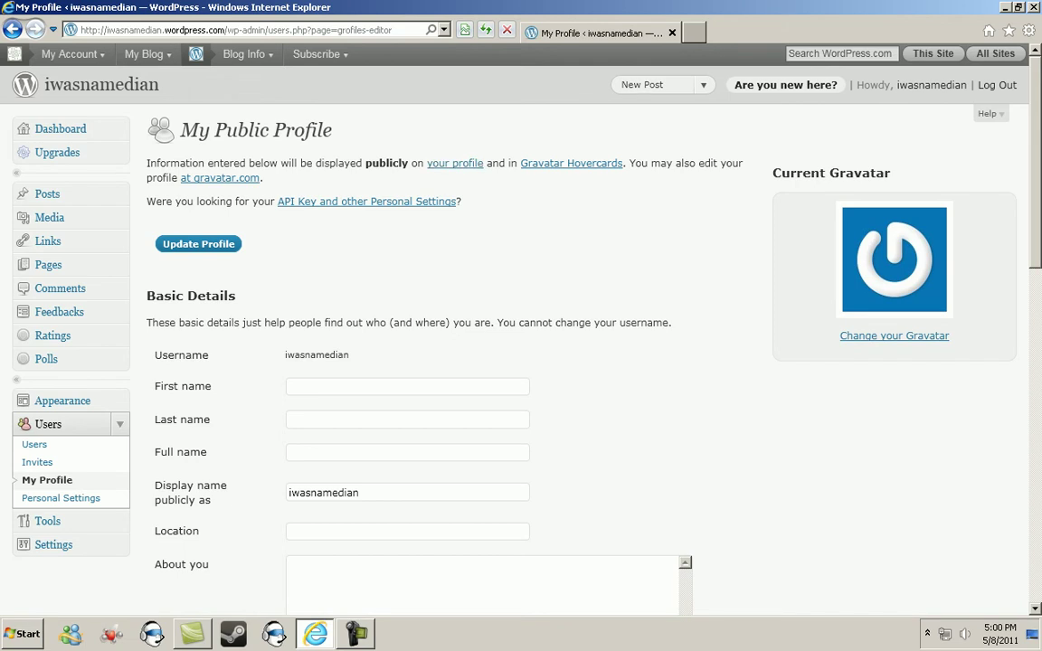
left_click(643, 85)
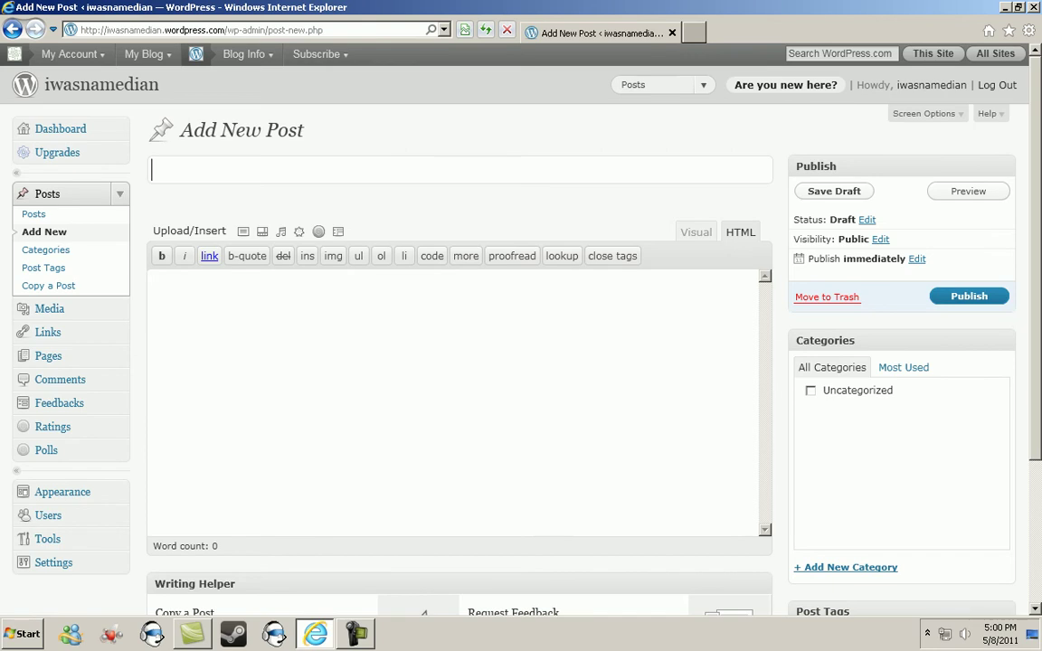
type("PHOTOS")
key("Tab")
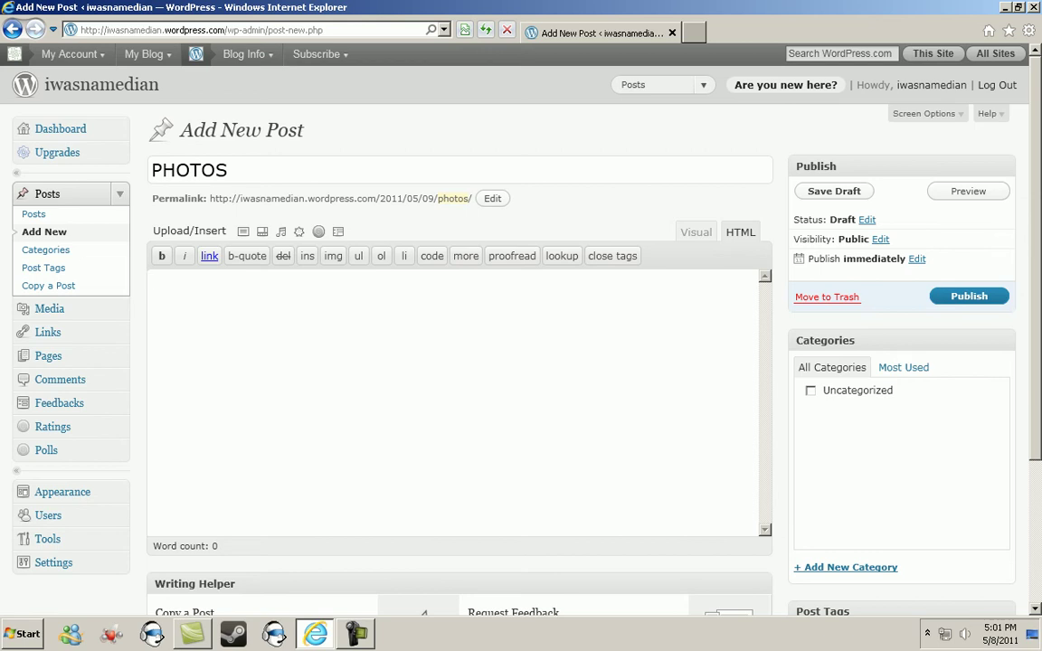
- Open the file selection dialog for adding an image from the computer, browse to the Desktop and enlarge the dialog
left_click(243, 231)
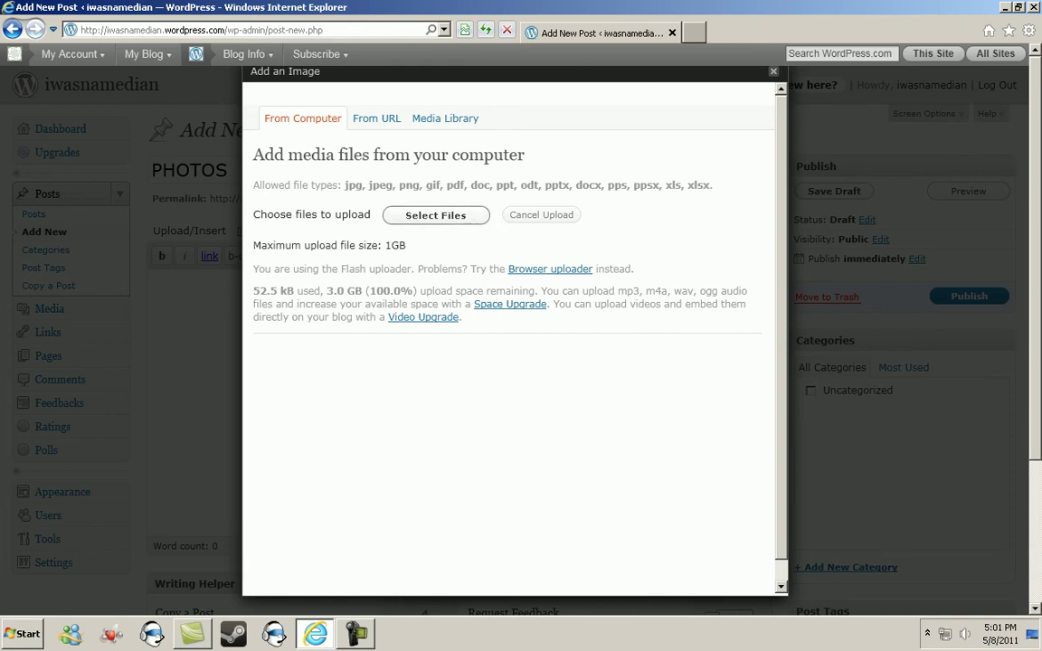
left_click(436, 215)
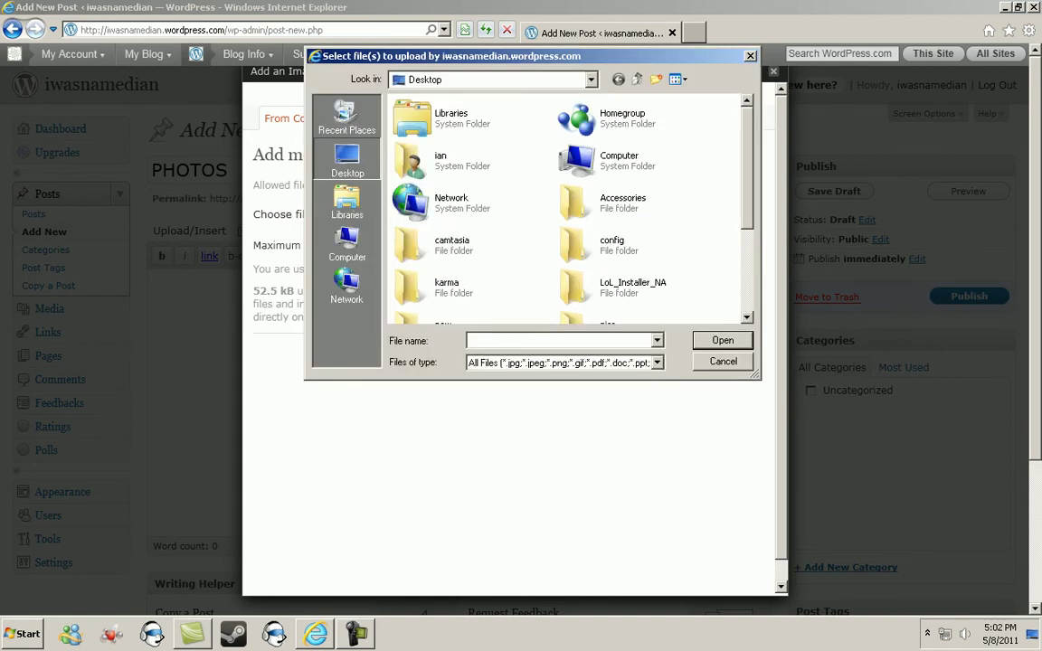
left_click(347, 201)
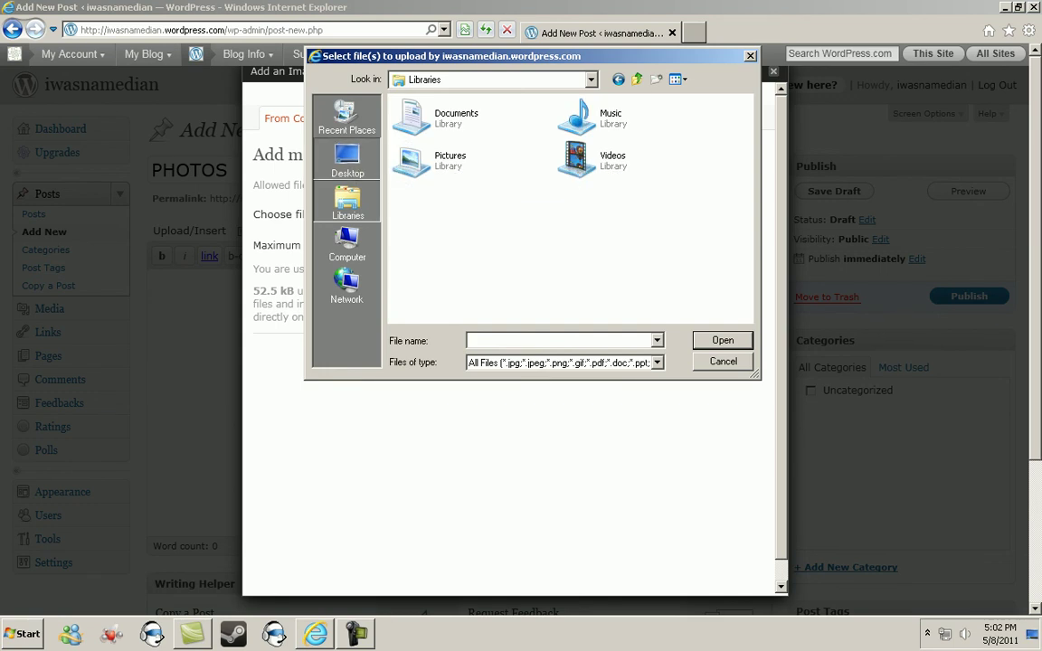
left_click(346, 161)
left_click_drag(549, 57, 426, 53)
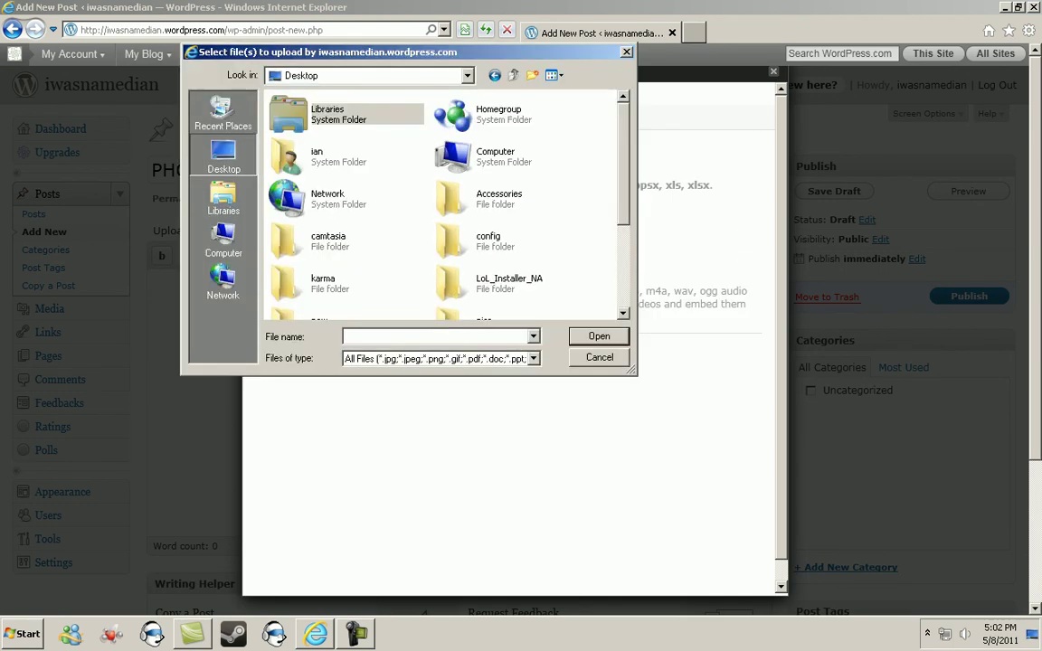
left_click_drag(635, 373, 893, 494)
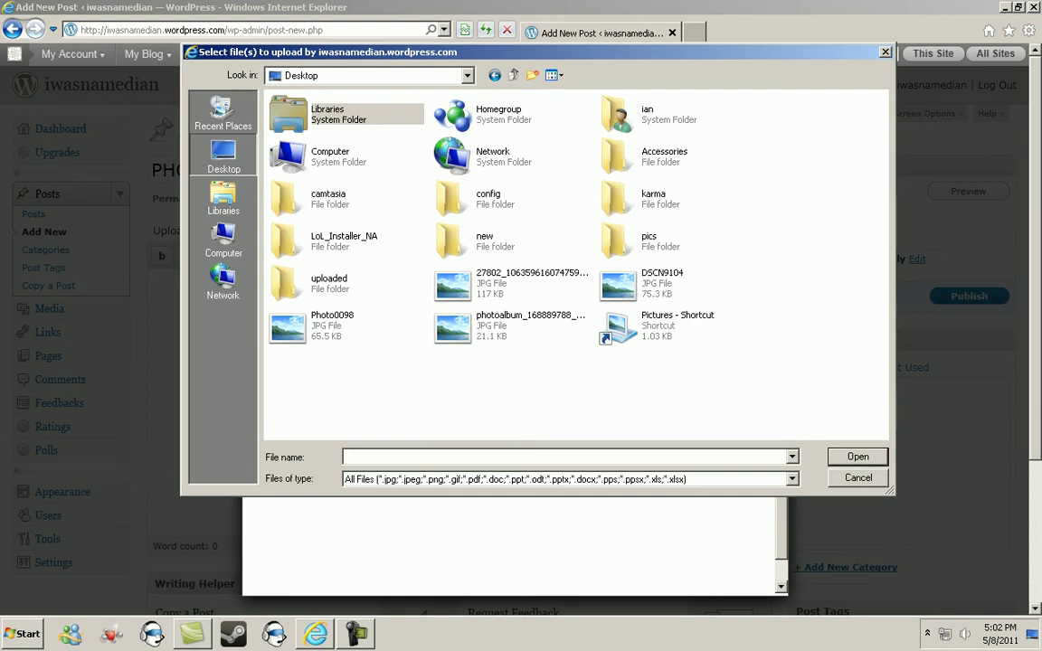
left_click(367, 114)
left_click(561, 389)
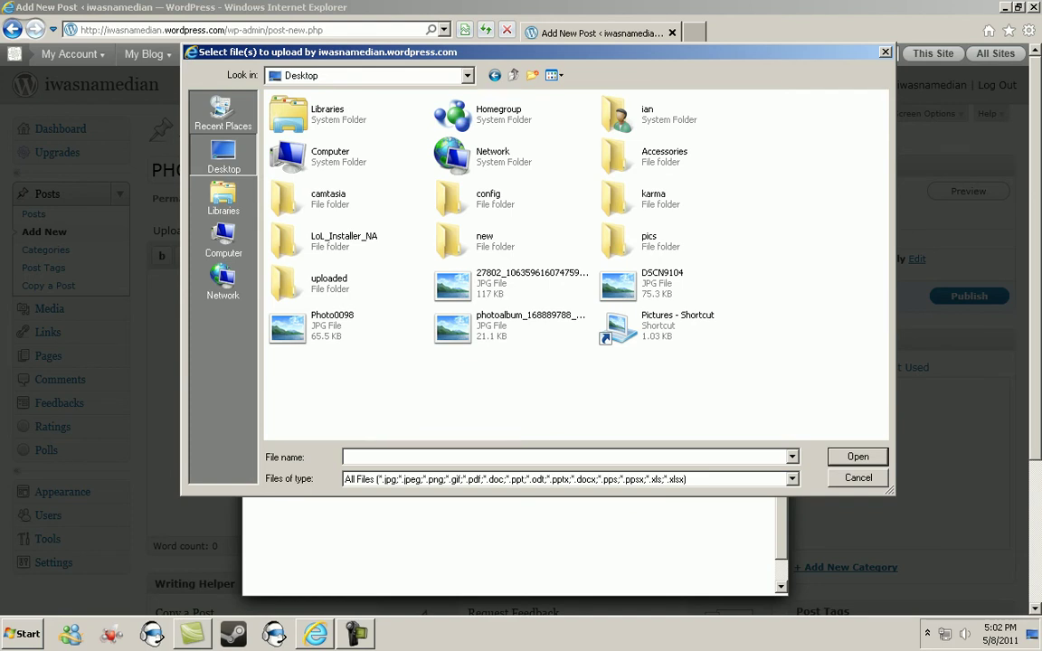
left_click(332, 326)
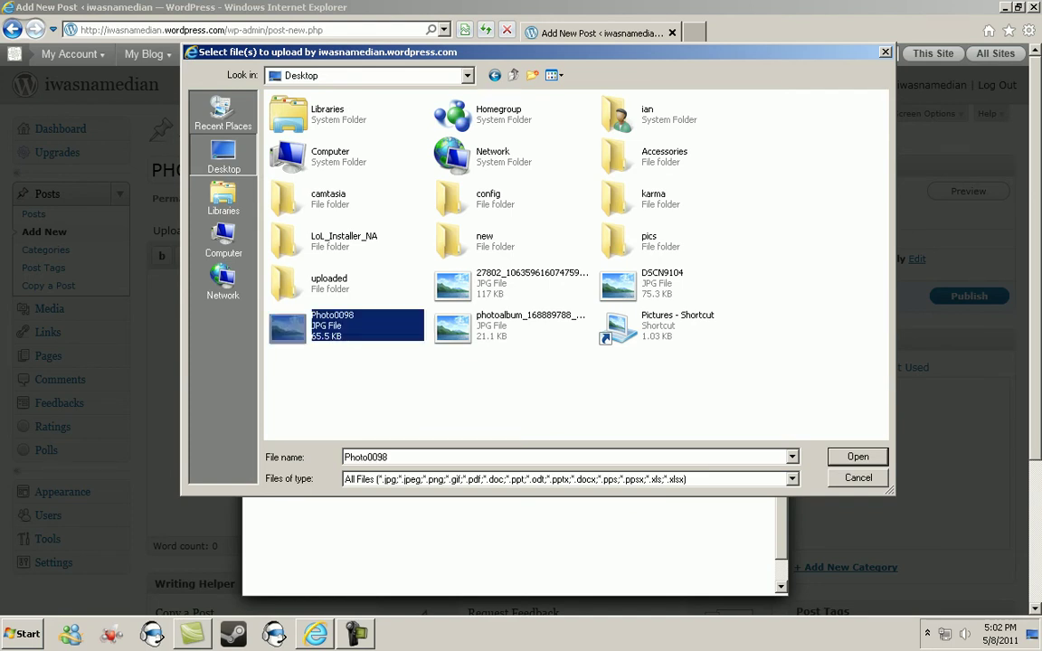
left_click(530, 284, "ctrl")
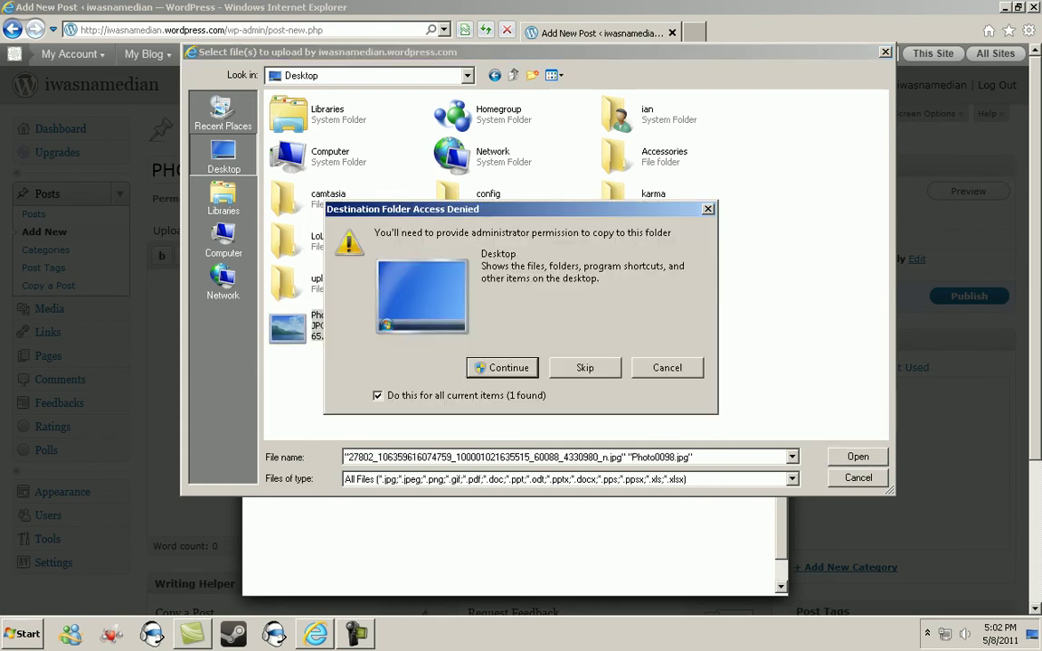
left_click(668, 368)
left_click(668, 380)
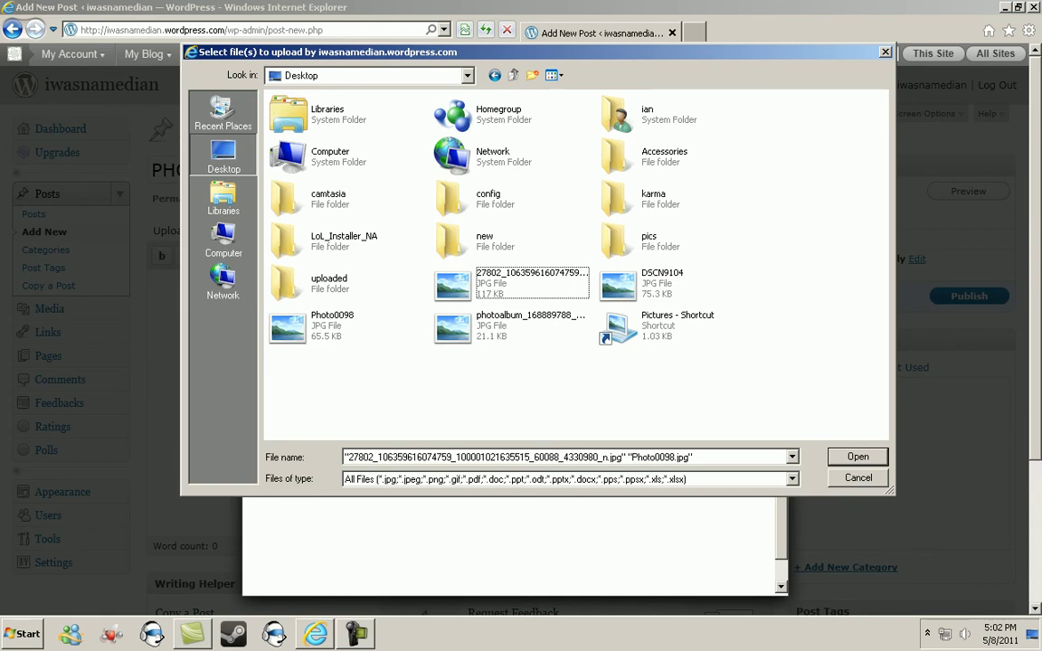
key("ctrl+a")
key("BackSpace")
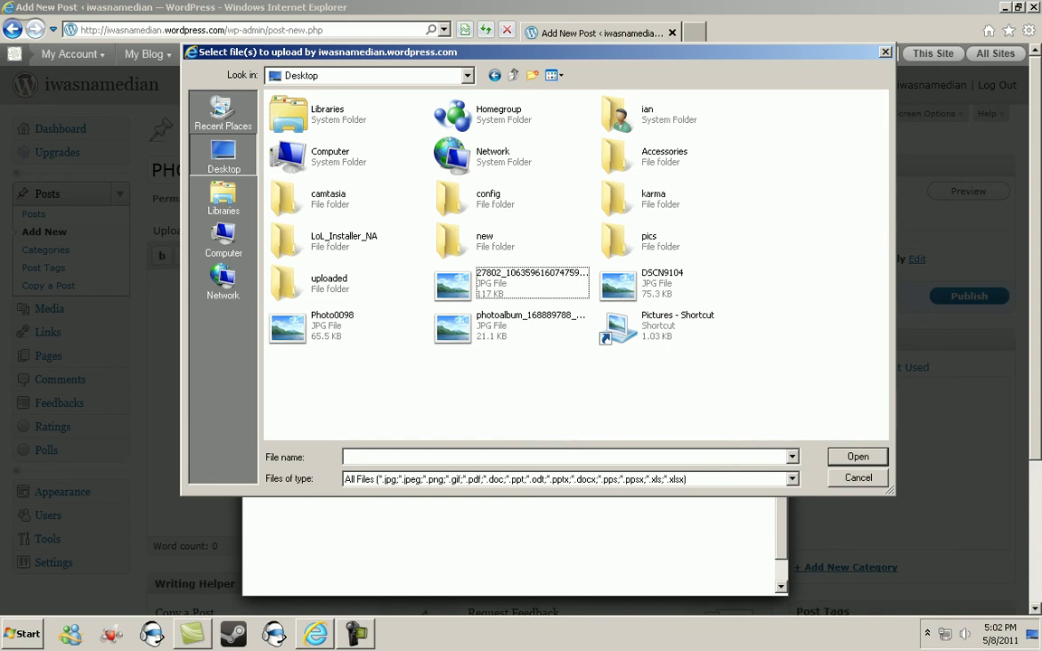
- Upload the image Photo0098 from the Desktop and save all changes to its media entry
left_click(333, 326)
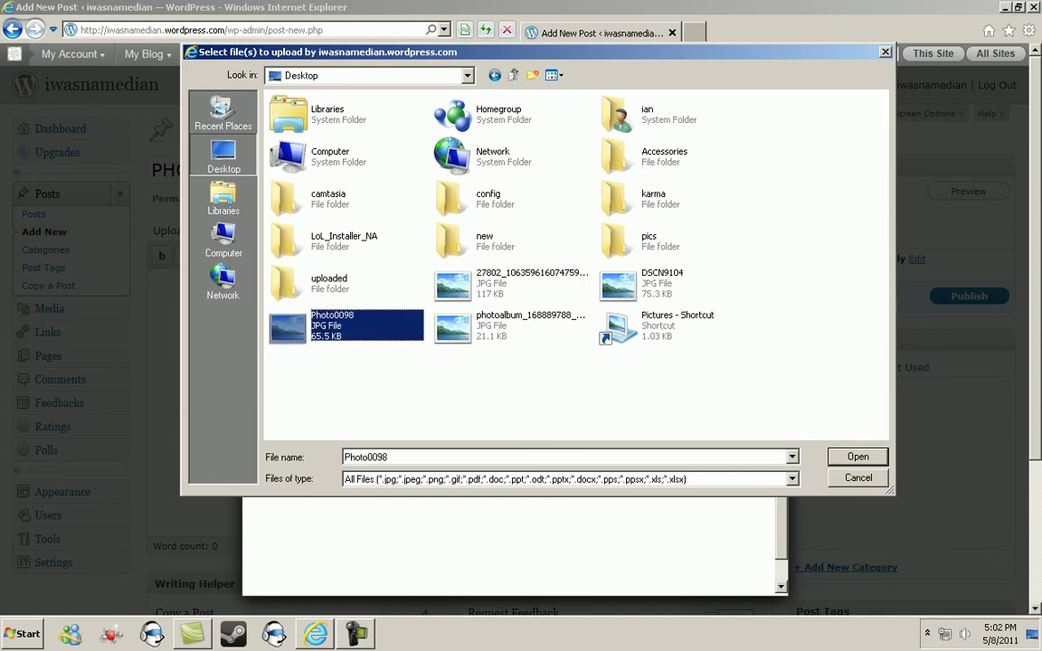
key("Return")
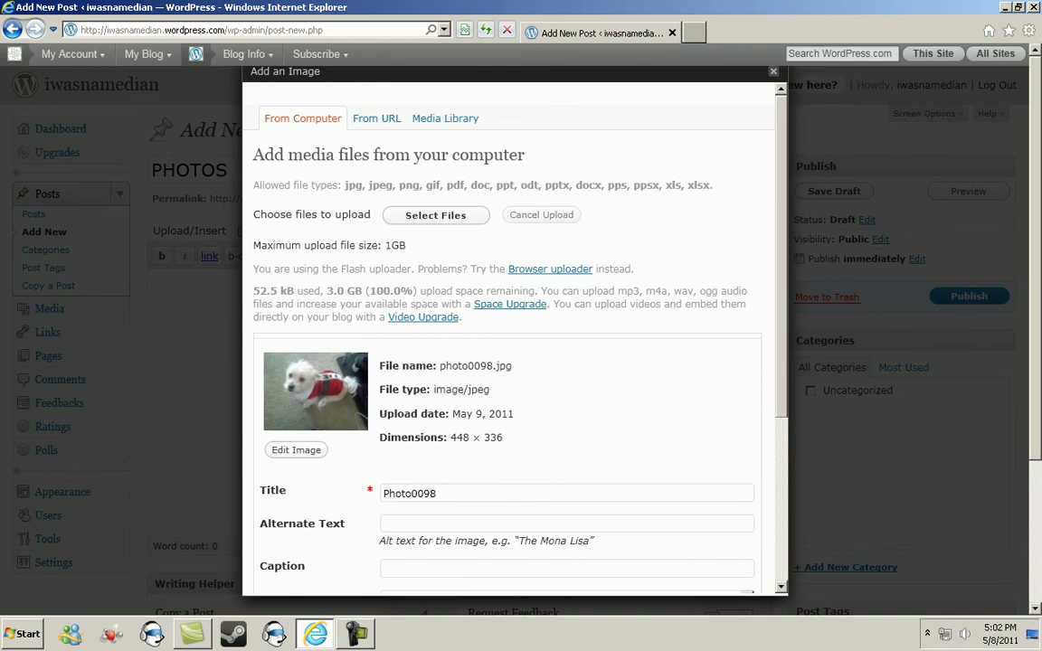
scroll(509, 337, "down", 3)
scroll(510, 337, "up", 2)
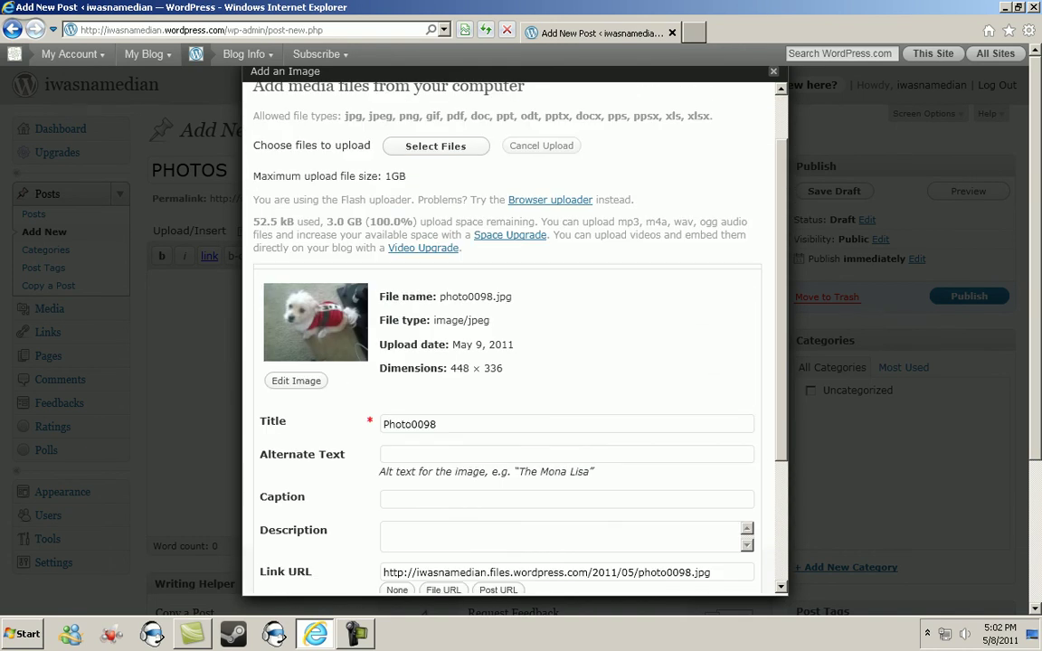
scroll(509, 337, "down", 1)
scroll(510, 334, "down", 3)
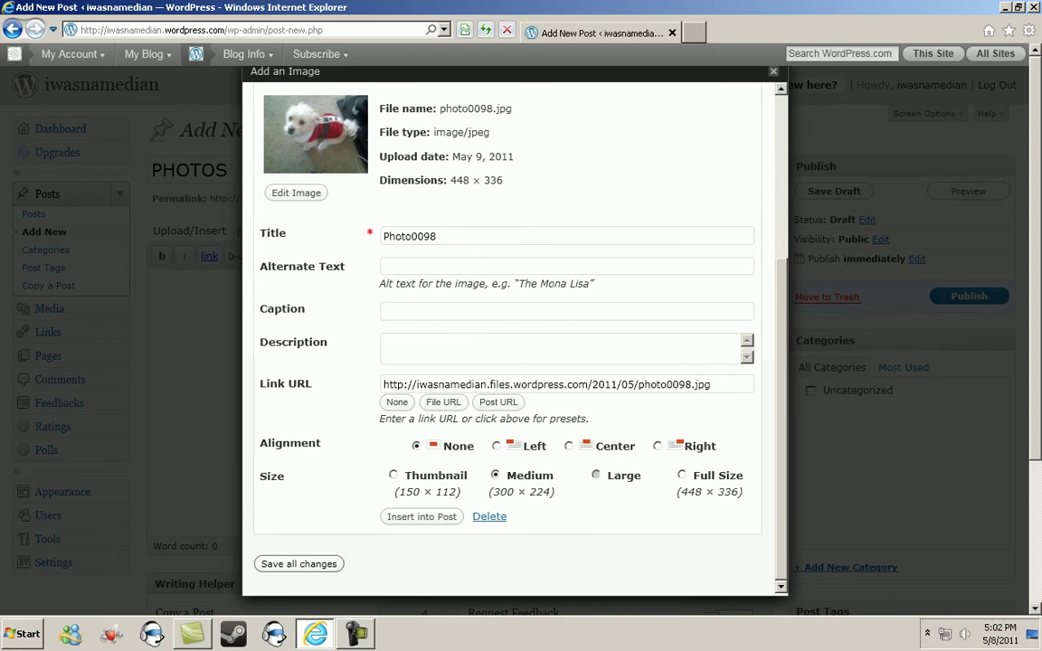
scroll(511, 334, "up", 5)
scroll(511, 335, "down", 5)
left_click(289, 507)
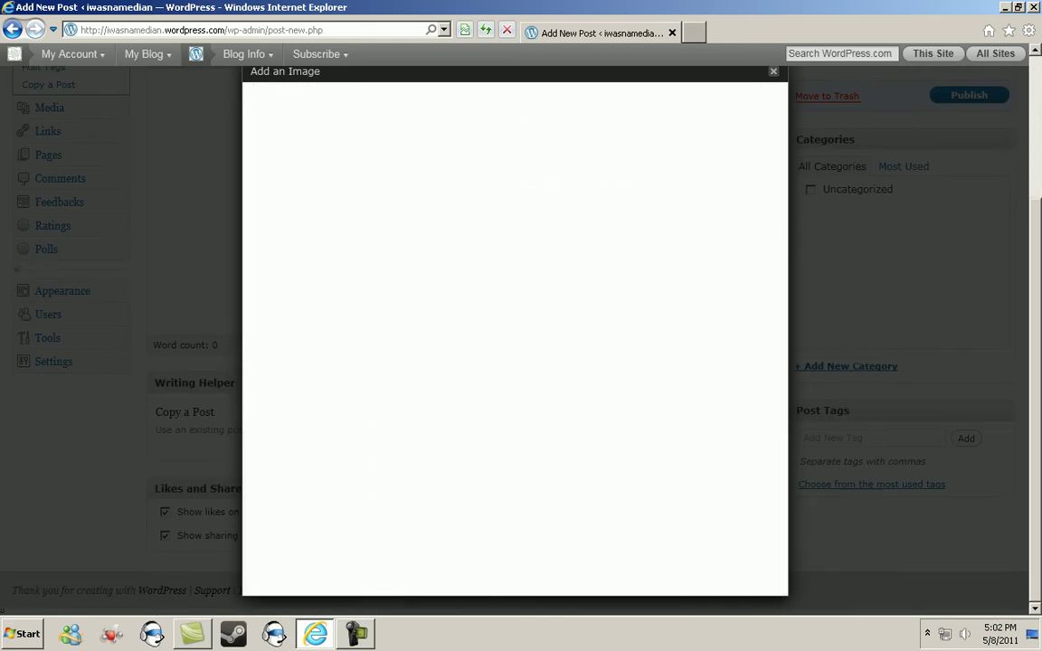
scroll(511, 335, "up", 3)
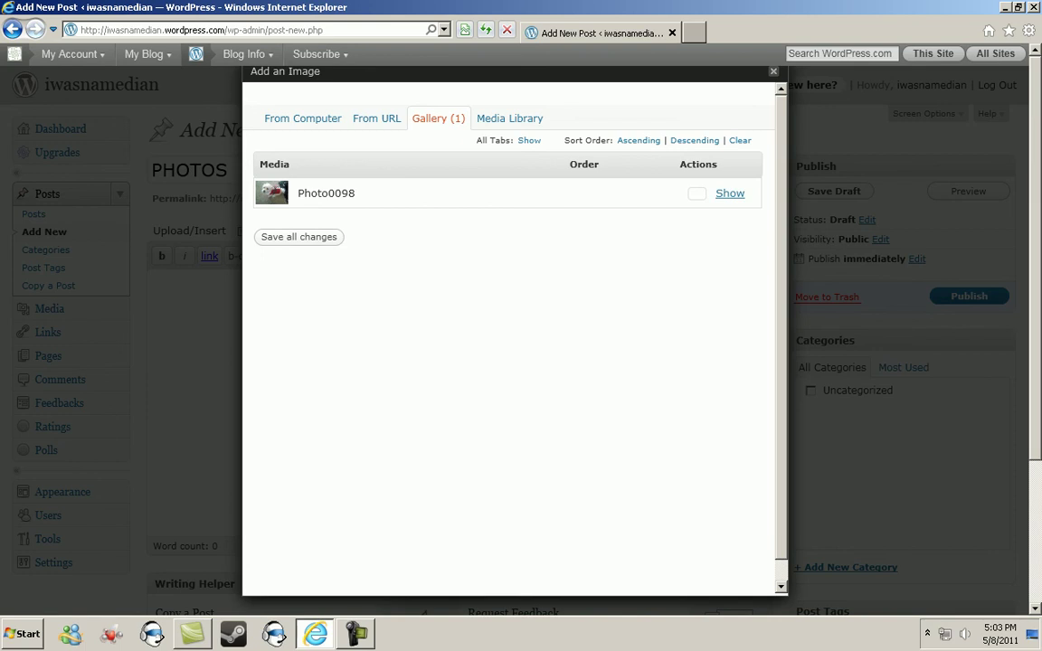
- Show the uploaded image's details, set its title to "christmas dog" and insert it into the post
left_click(730, 194)
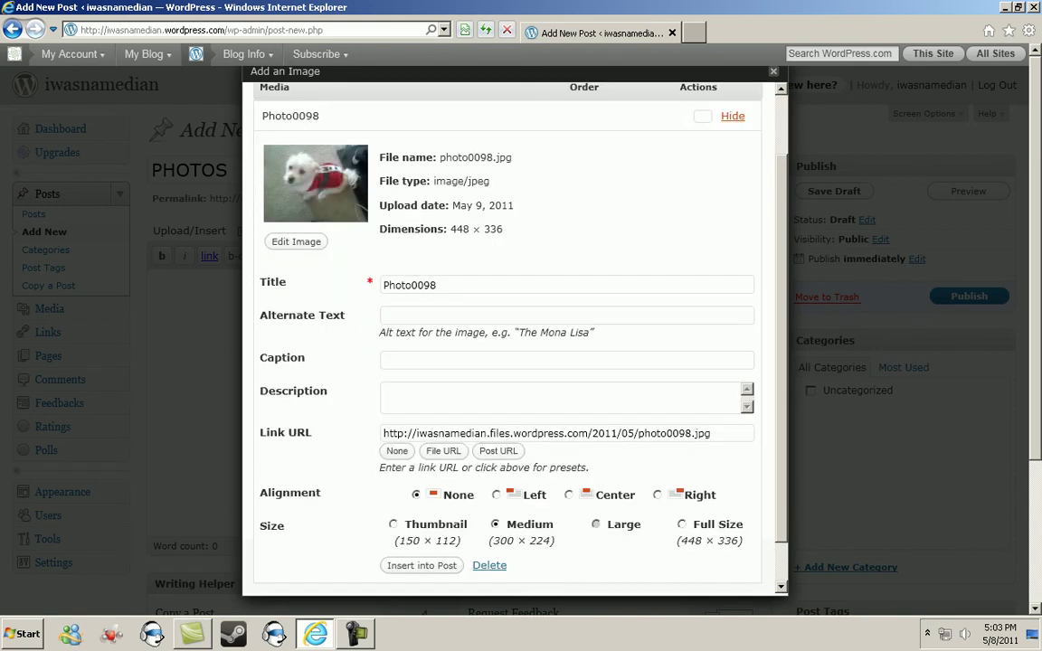
scroll(511, 334, "down", 1)
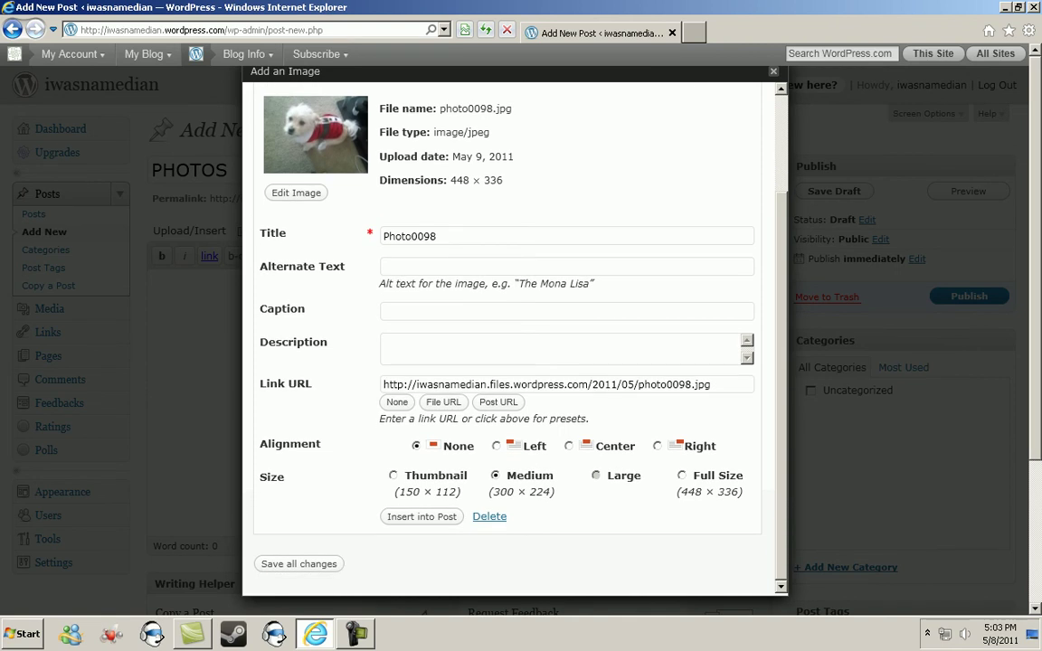
double_click(409, 236)
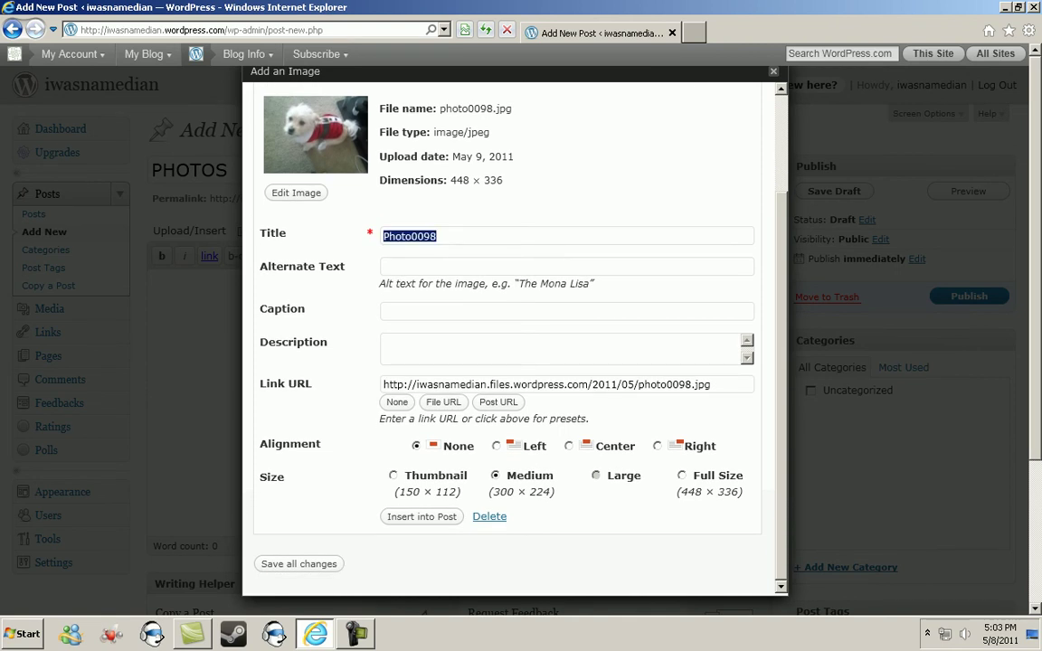
type("c")
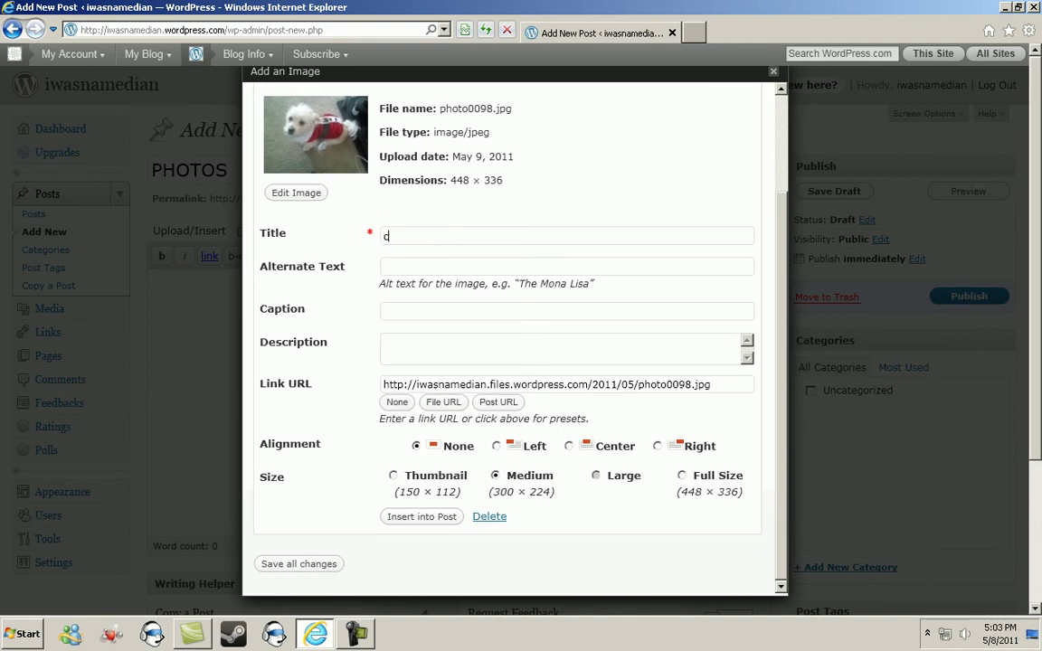
type("hristmas dog")
scroll(434, 406, "down", 2)
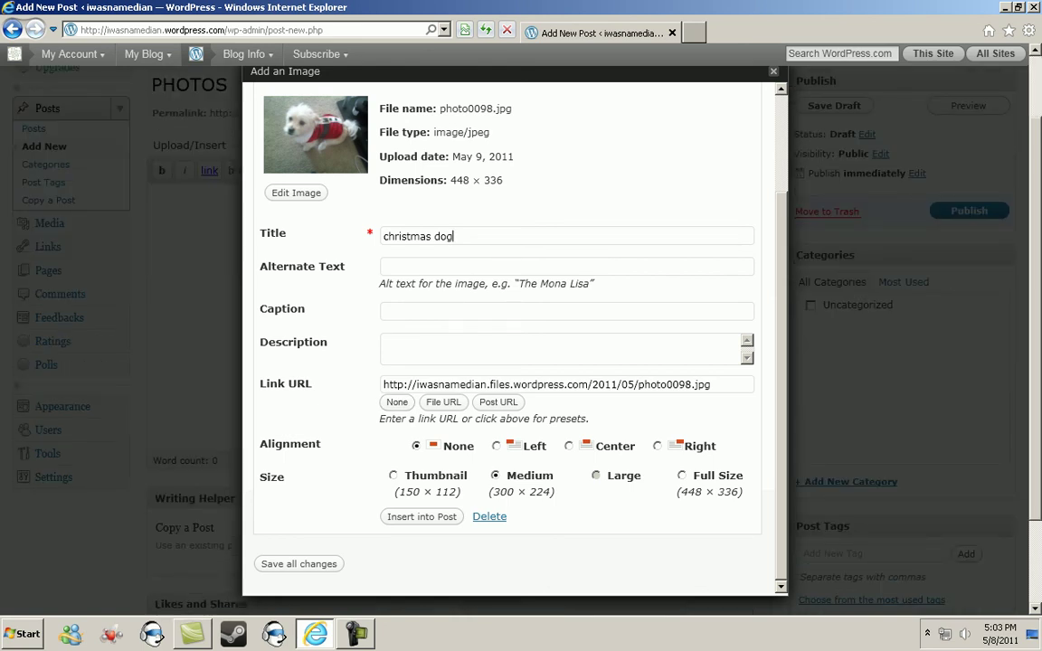
scroll(508, 335, "up", 1)
scroll(508, 334, "down", 1)
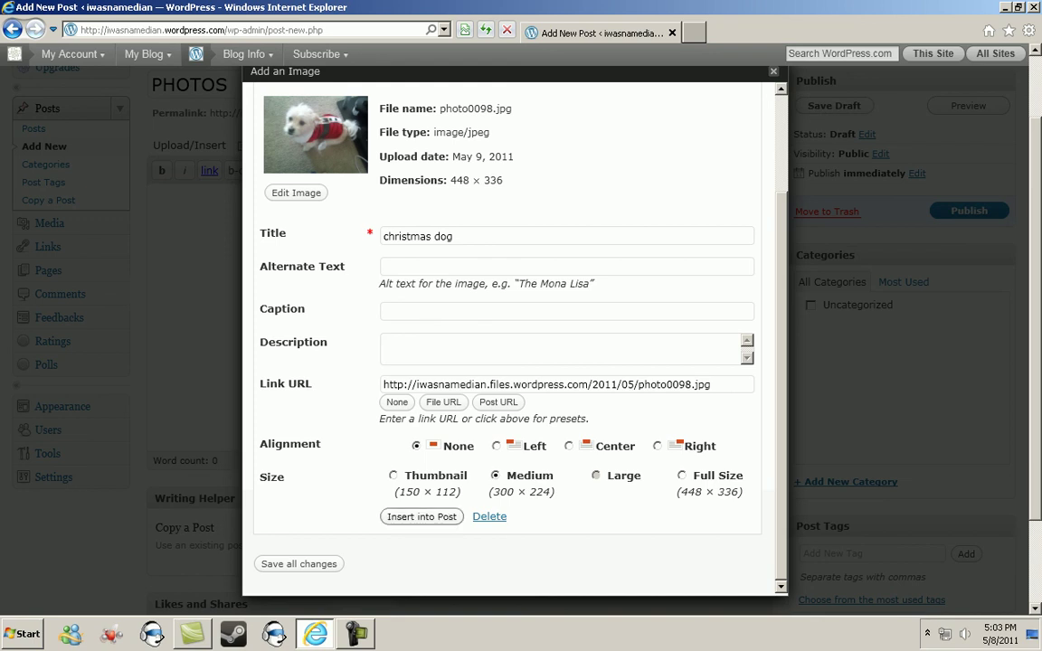
left_click(422, 516)
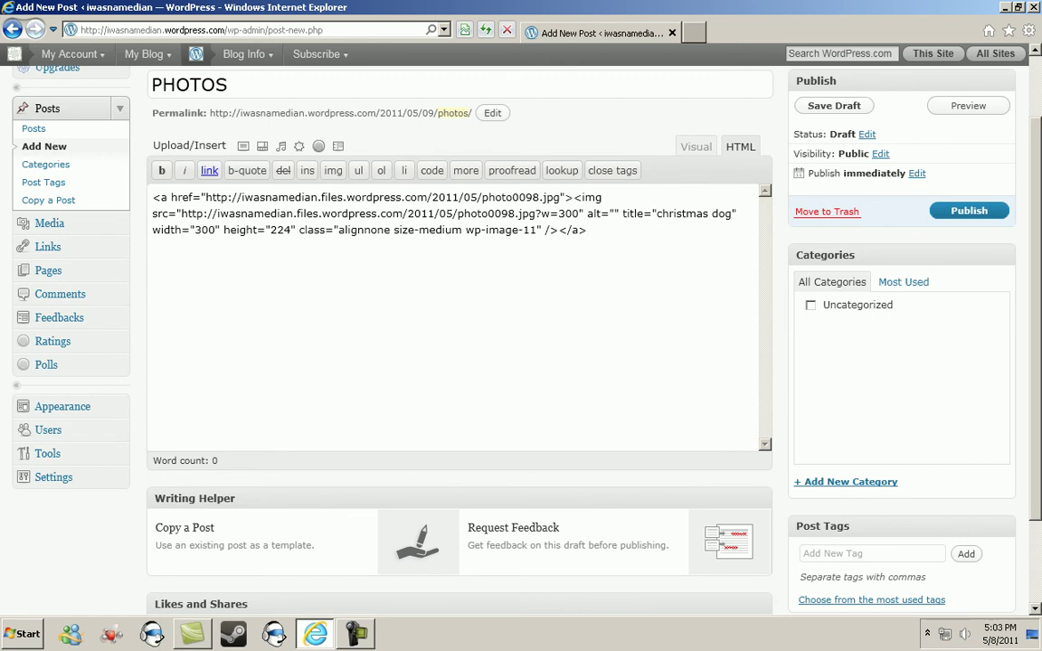
- Switch the post editor from HTML to visual mode and check the inserted image
left_click(696, 147)
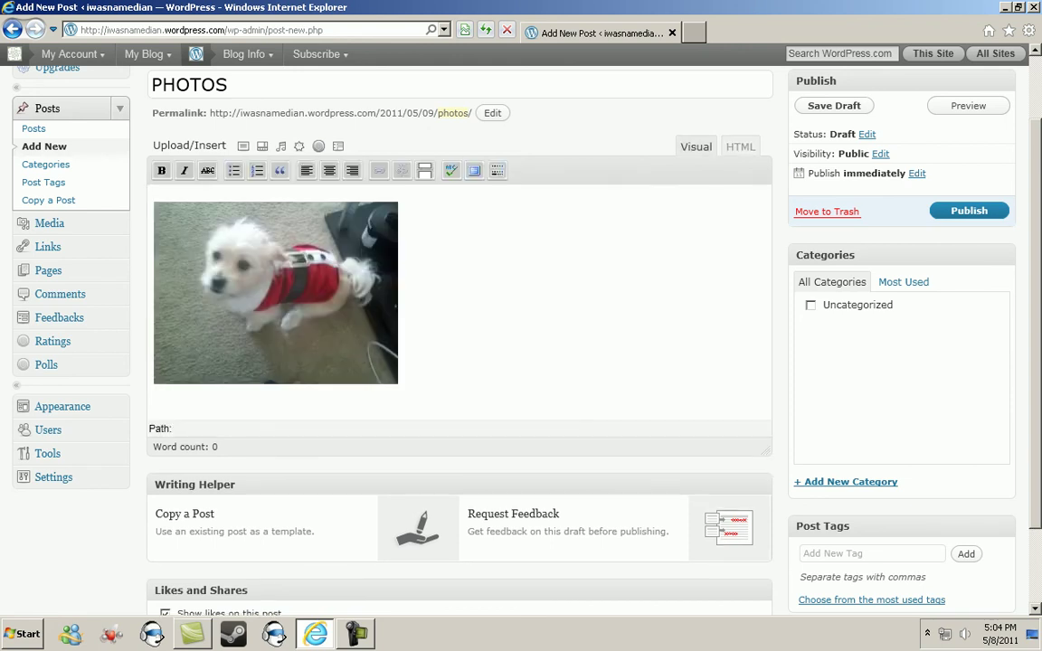
scroll(521, 344, "down", 2)
scroll(521, 344, "up", 3)
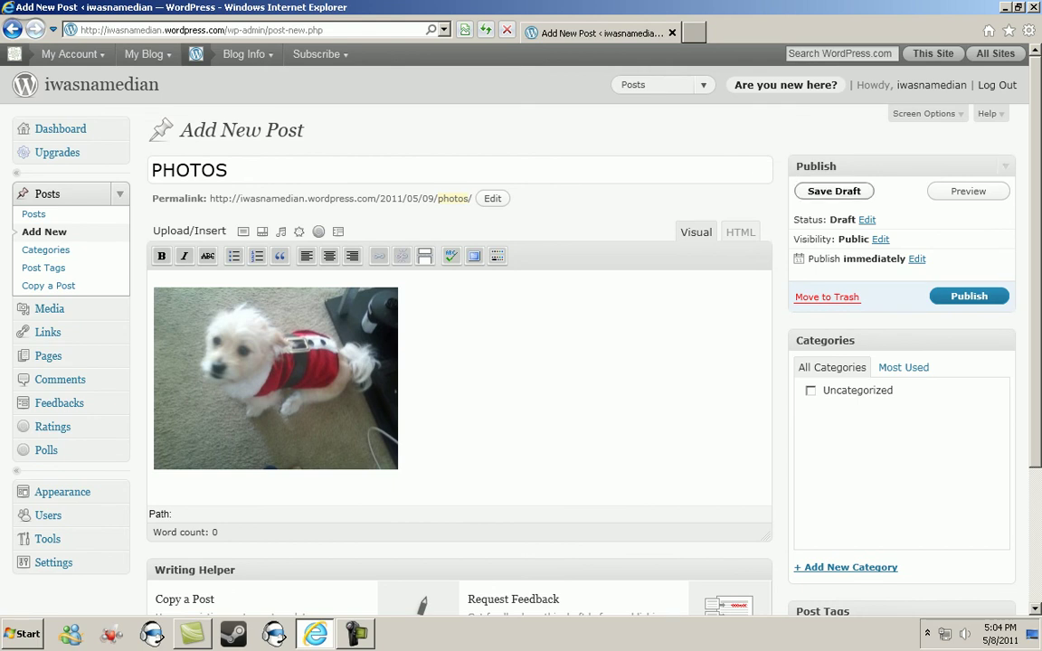
left_click_drag(918, 303, 861, 325)
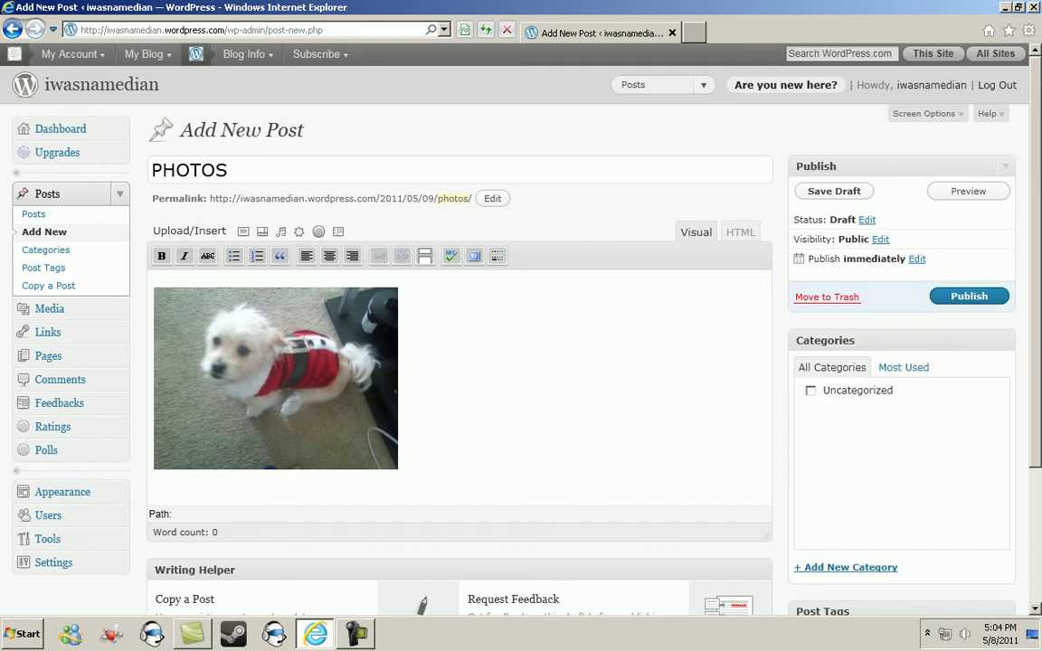
- Publish the PHOTOS post and open its preview to check the page
left_click(939, 295)
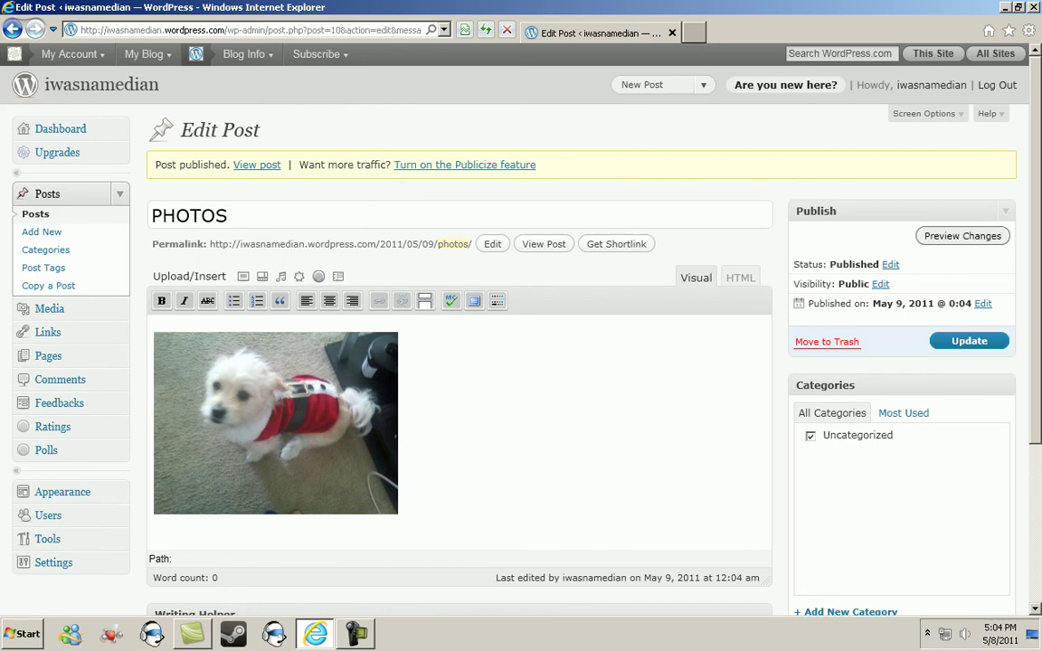
left_click(962, 236)
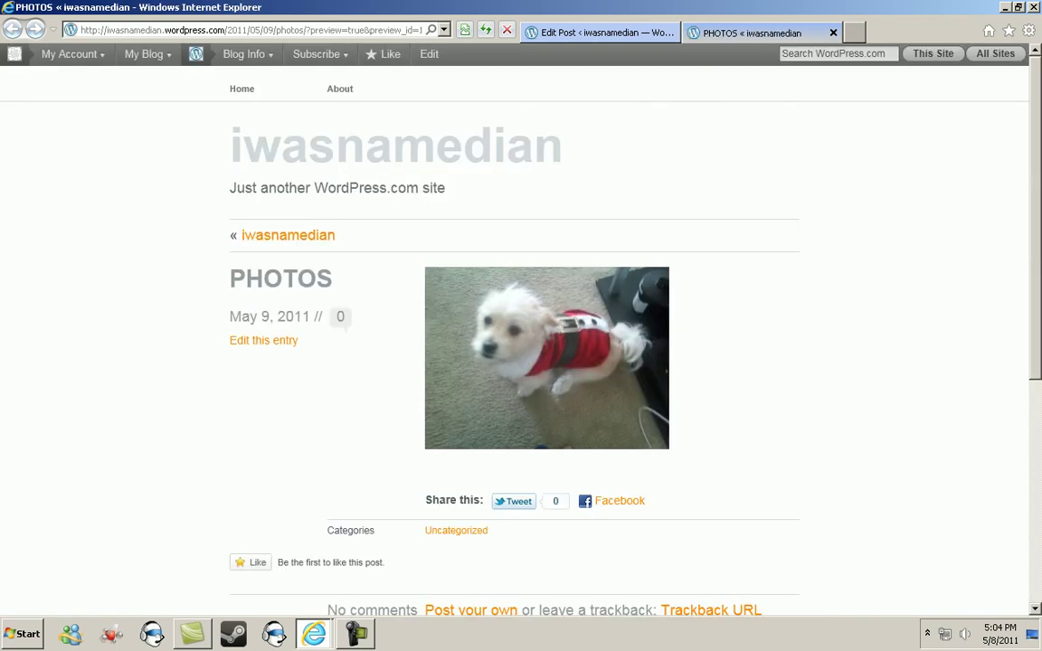
scroll(521, 344, "down", 2)
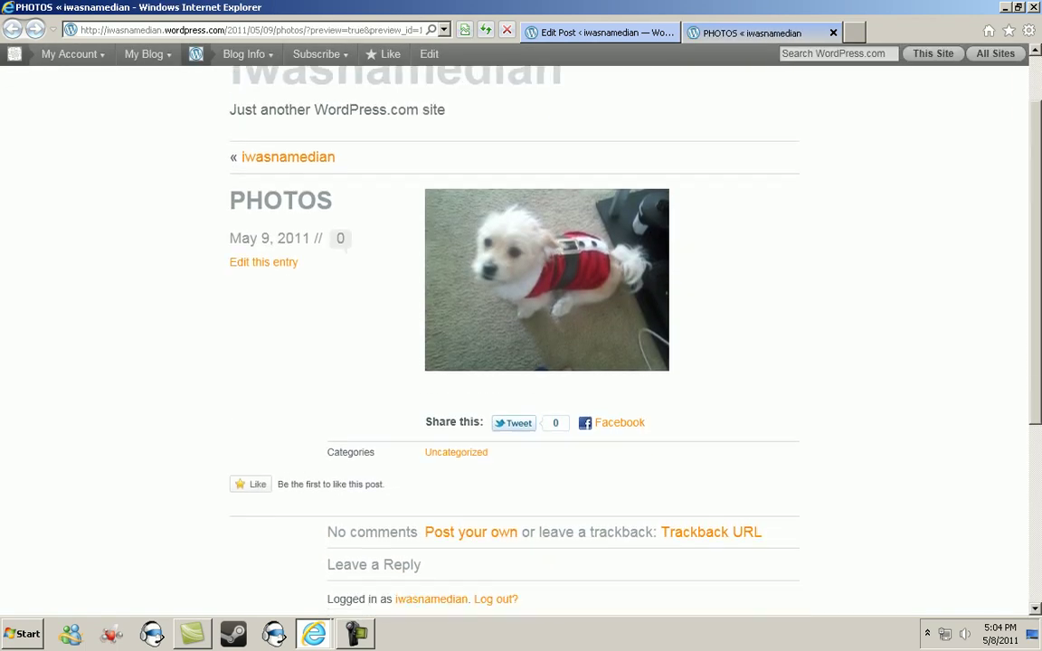